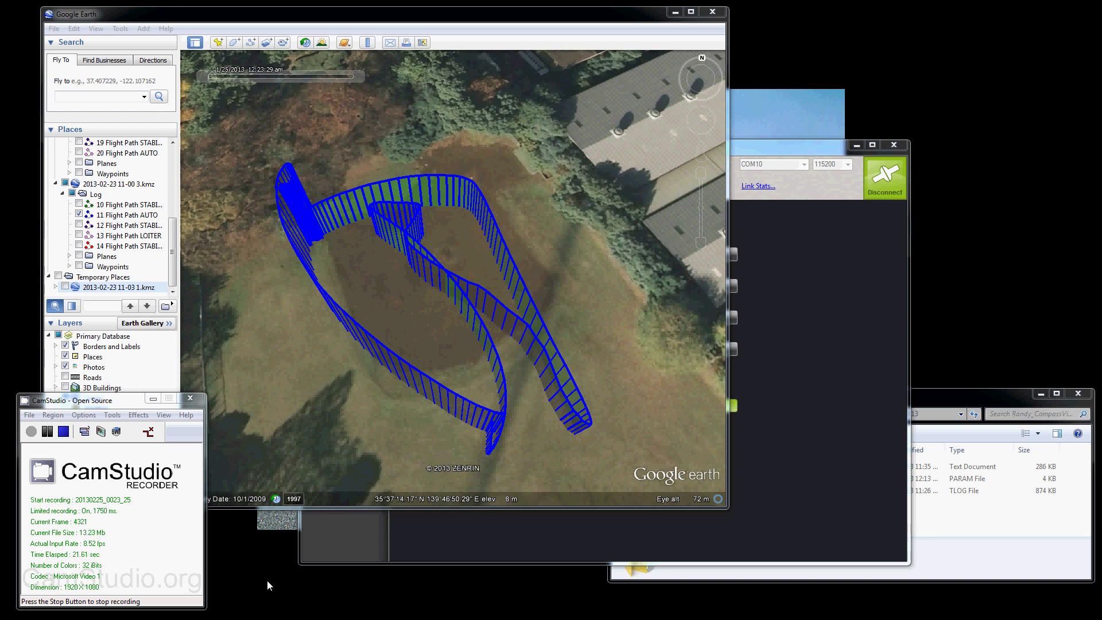
# - Pan around the blue 3D KMZ flight path in Google Earth to inspect it
pyautogui.moveTo(356, 425); pyautogui.dragTo(448, 321)
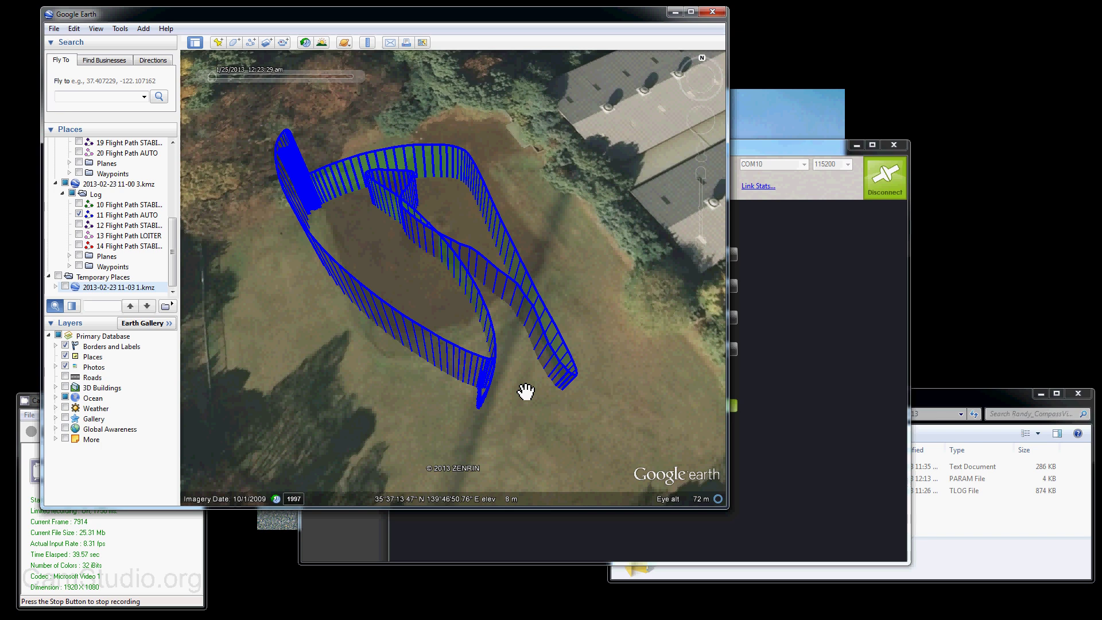
pyautogui.moveTo(526, 392); pyautogui.dragTo(515, 411)
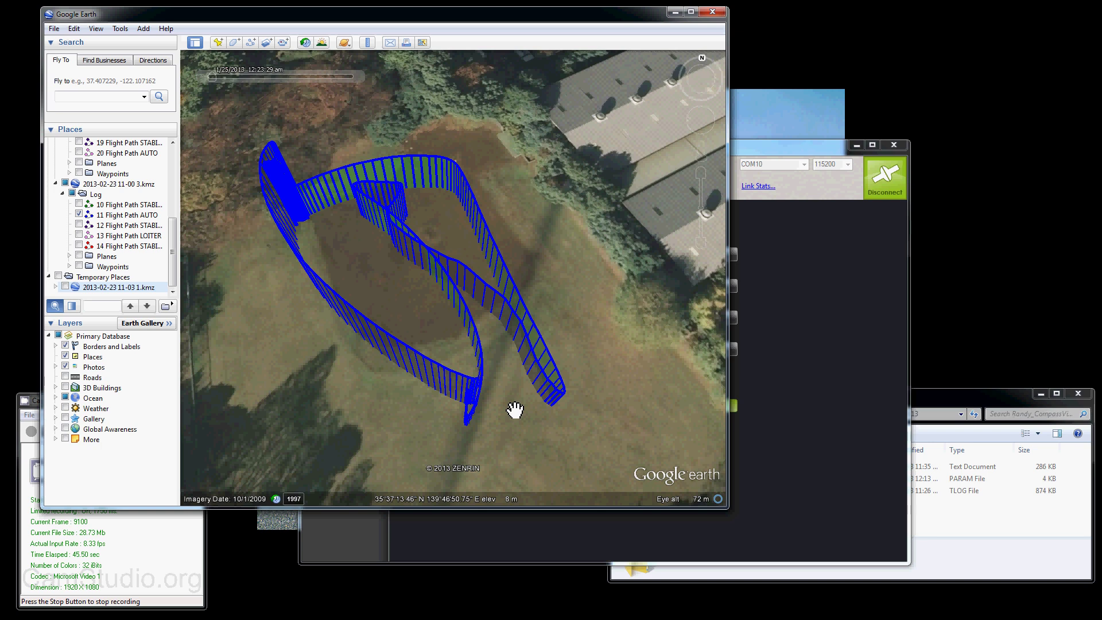
pyautogui.moveTo(494, 422); pyautogui.dragTo(493, 428)
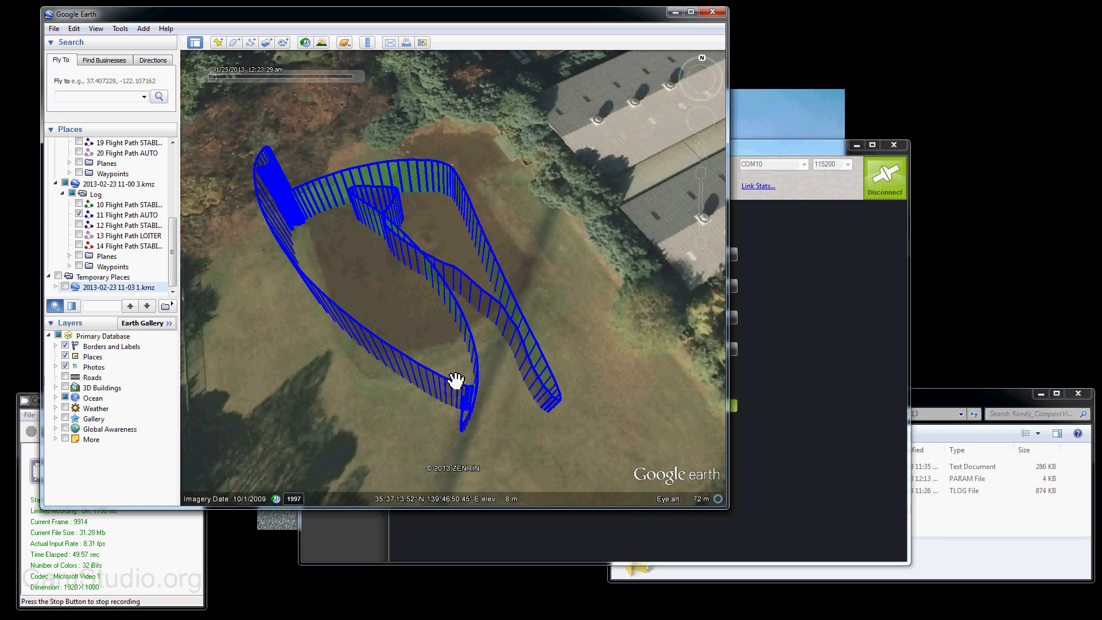
pyautogui.moveTo(438, 357); pyautogui.dragTo(411, 381)
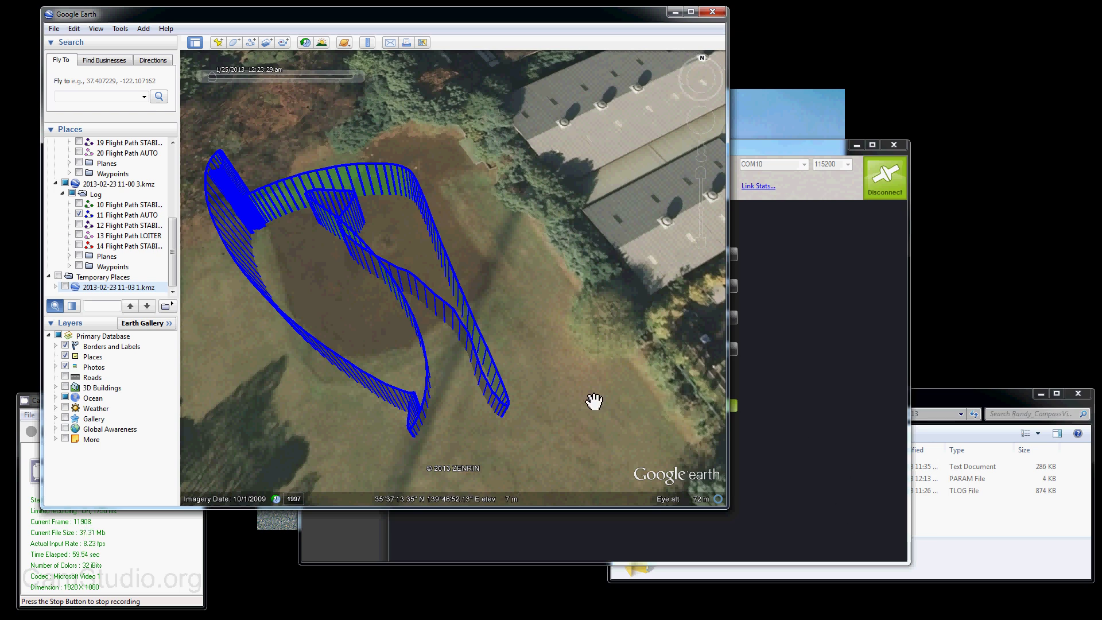
pyautogui.moveTo(365, 293); pyautogui.dragTo(429, 270)
# - Open Mission Planner's Advanced Parameter List and scroll down to the COMPASS_OFS rows
pyautogui.click(880, 476)
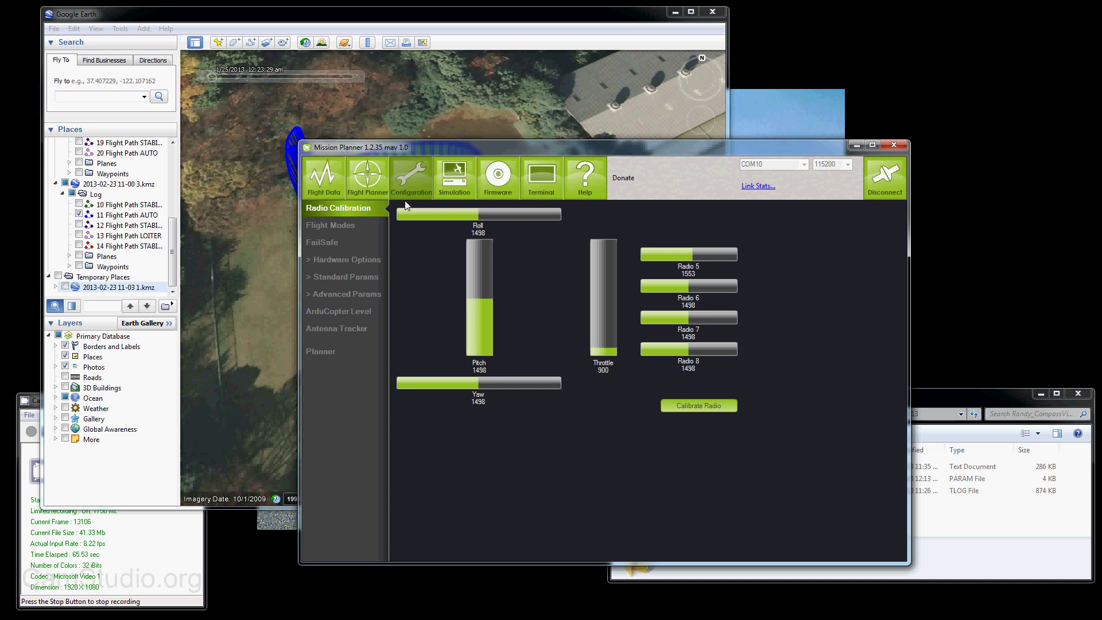
pyautogui.click(414, 176)
pyautogui.click(340, 294)
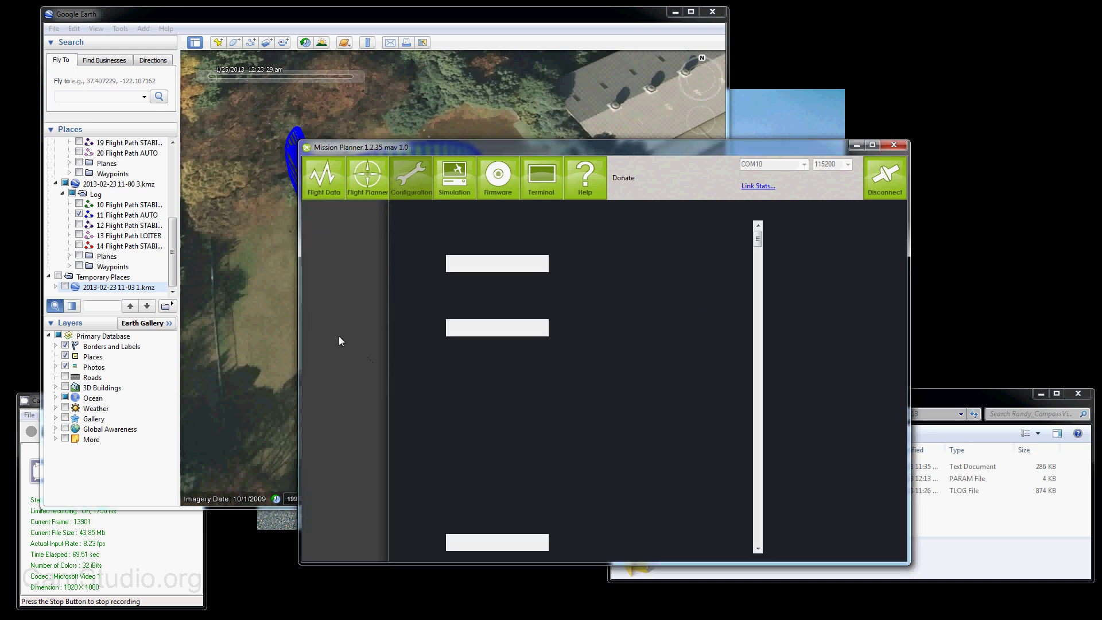
pyautogui.click(338, 316)
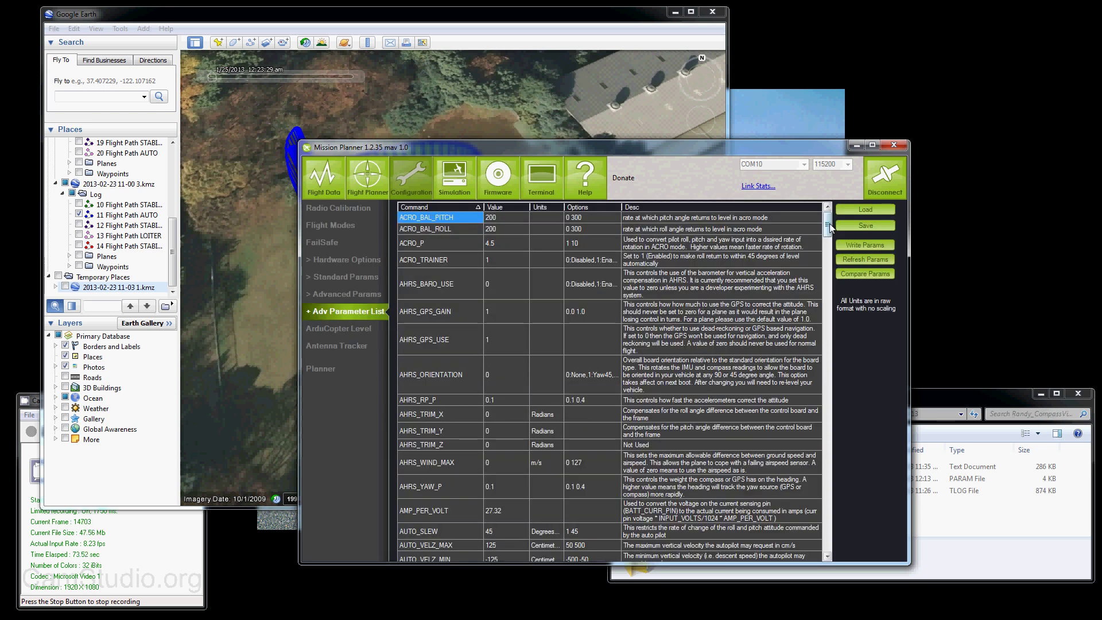
pyautogui.scroll(-8, 827, 230)
pyautogui.scroll(-2, 825, 247)
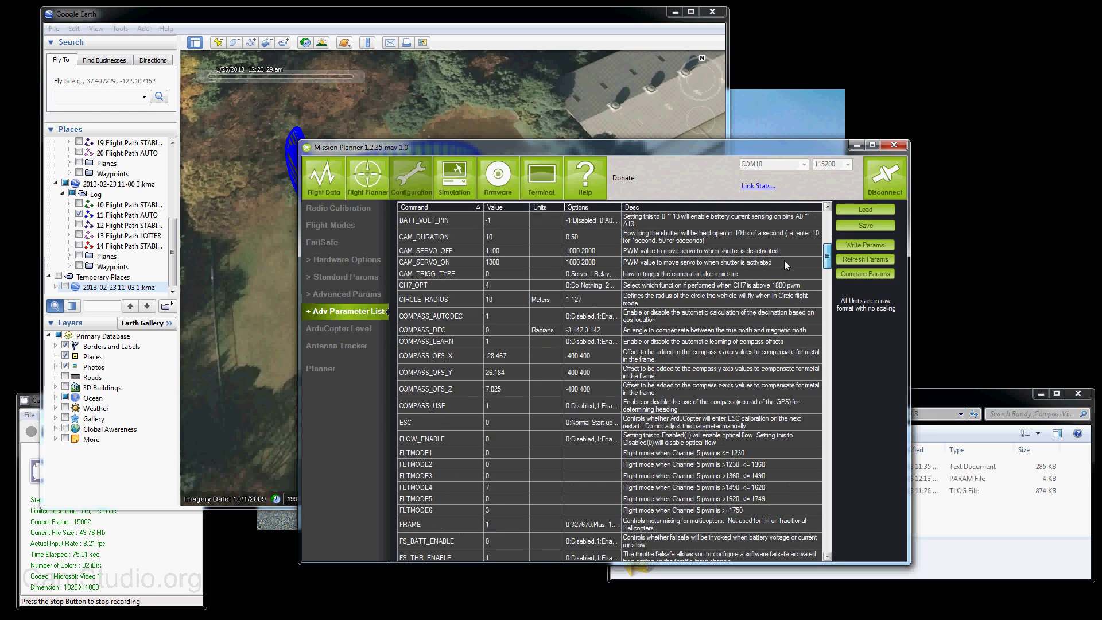
# - Select the COMPASS_OFS_X (-28.467) and COMPASS_OFS_Y values, then move the Excel workbook higher up
pyautogui.click(502, 355)
pyautogui.click(451, 358)
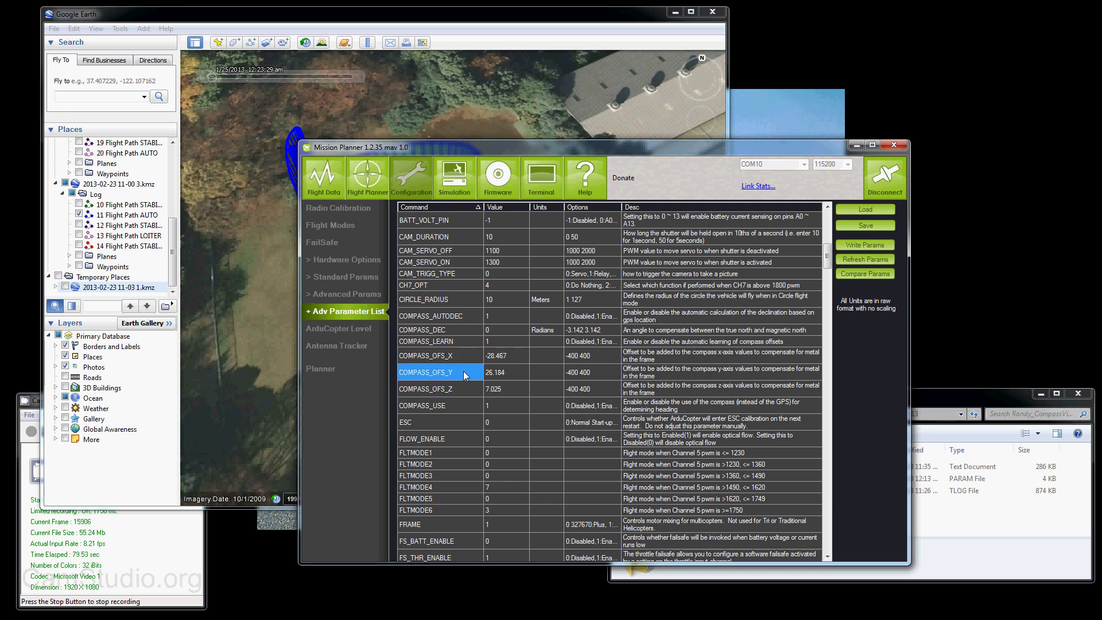
pyautogui.click(501, 373)
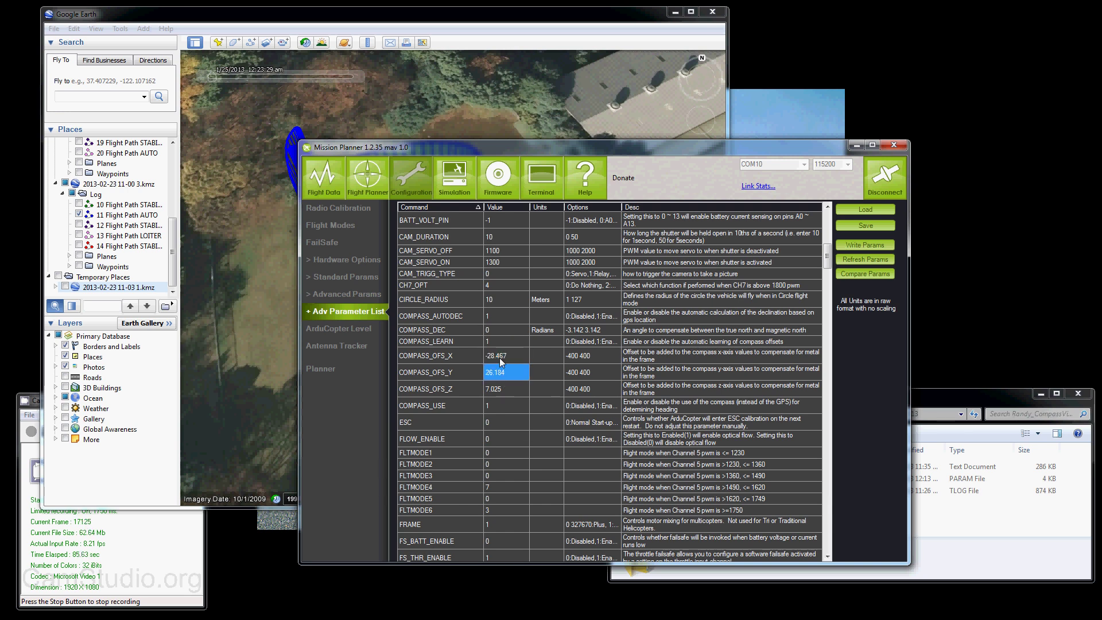
pyautogui.click(498, 374)
pyautogui.click(504, 360)
pyautogui.moveTo(989, 216); pyautogui.dragTo(972, 19)
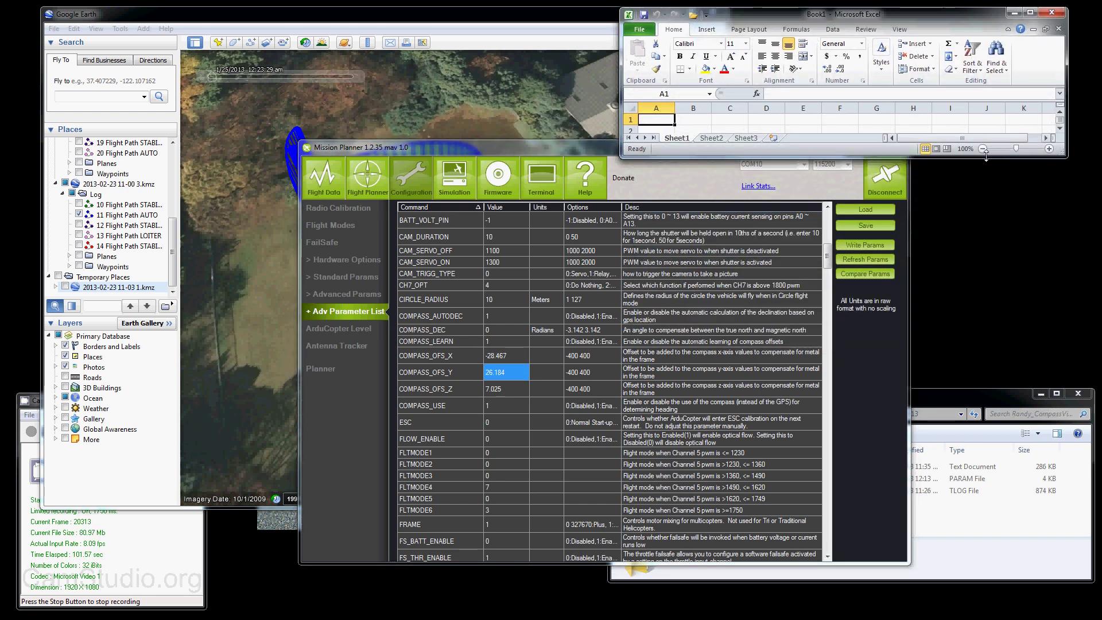
# - Make the Excel window taller, view the logs folder, and return to Mission Planner
pyautogui.moveTo(986, 157); pyautogui.dragTo(984, 332)
pyautogui.click(956, 397)
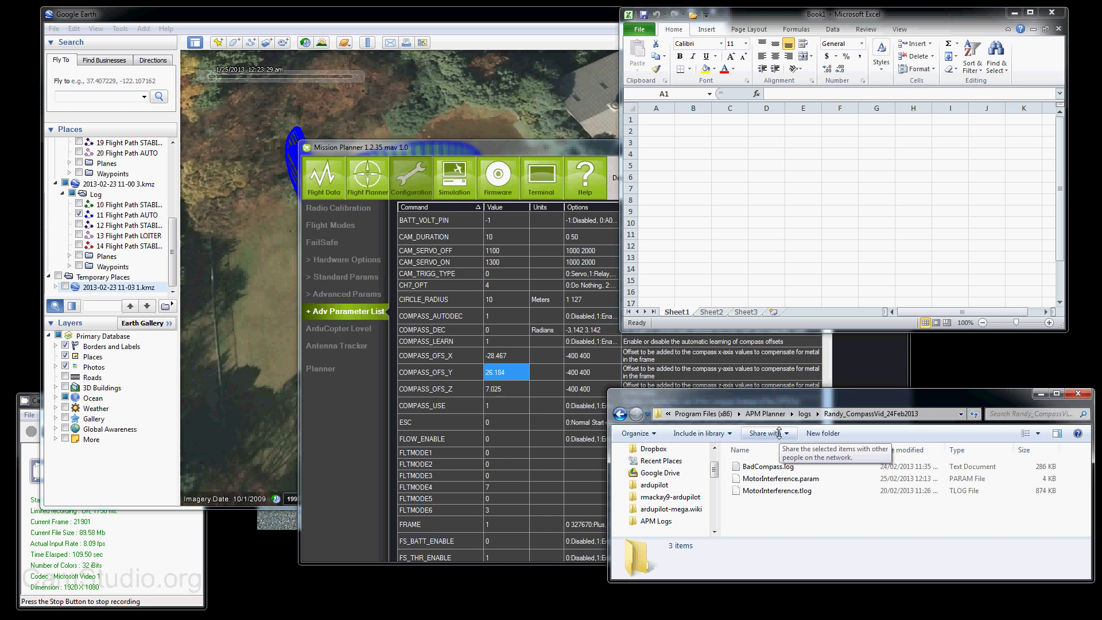
pyautogui.click(532, 147)
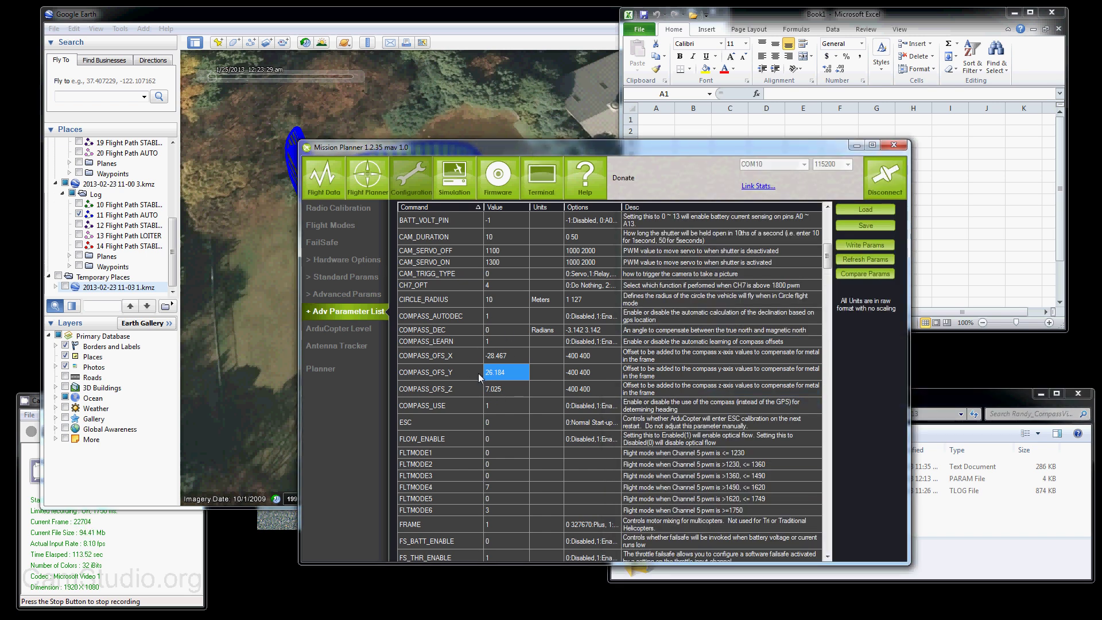
# - Point out COMPASS_OFS_Z 7.025, COMPASS_OFS_X -28.467 and COMPASS_OFS_Y 26.184
pyautogui.click(509, 382)
pyautogui.click(504, 355)
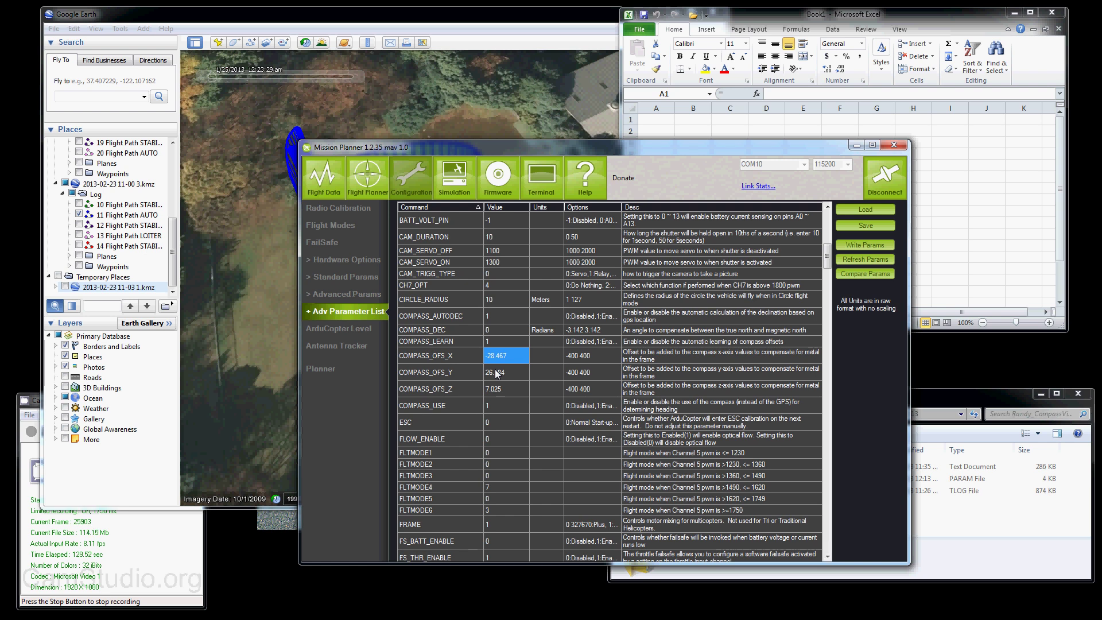
pyautogui.click(497, 373)
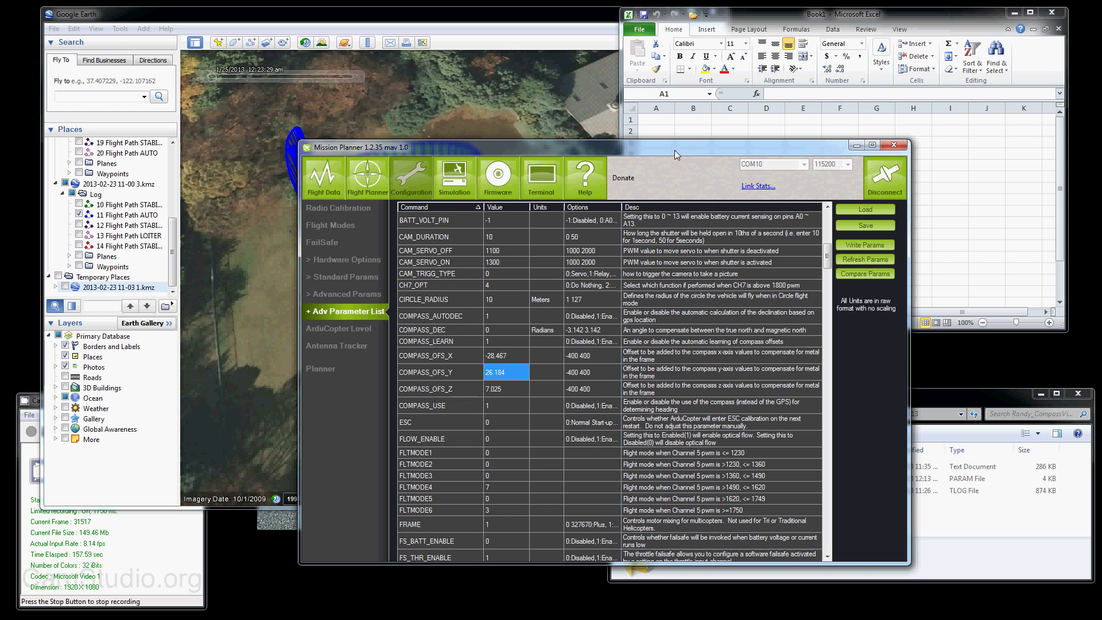
# - Switch to Flight Data, position the Log window, and load MotorInterference.tlog into Graph Log
pyautogui.moveTo(669, 149); pyautogui.dragTo(605, 155)
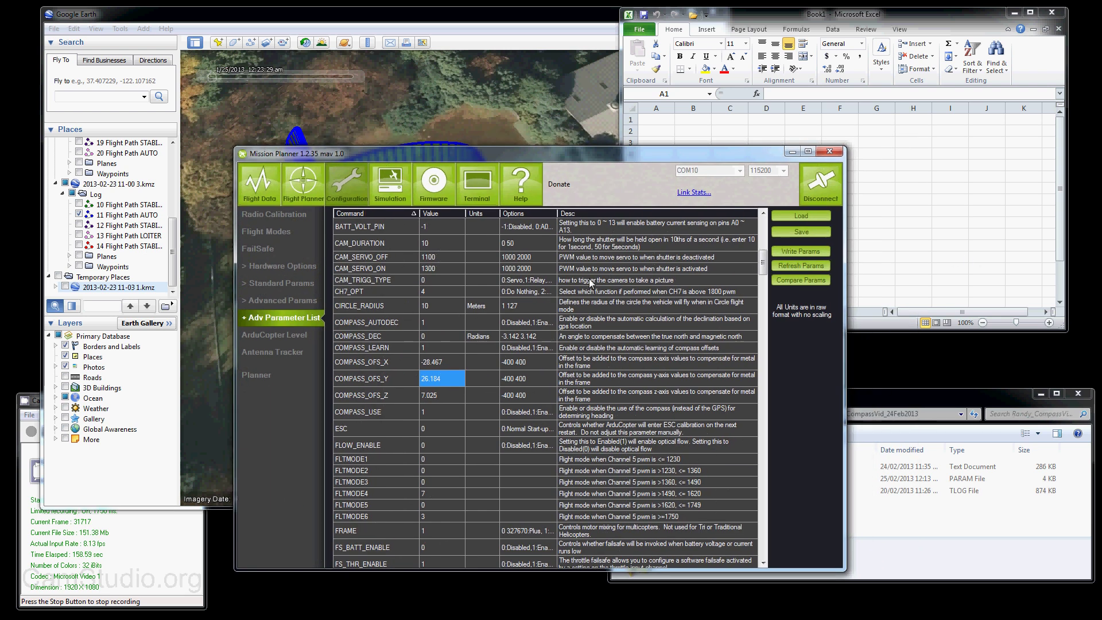
pyautogui.click(245, 178)
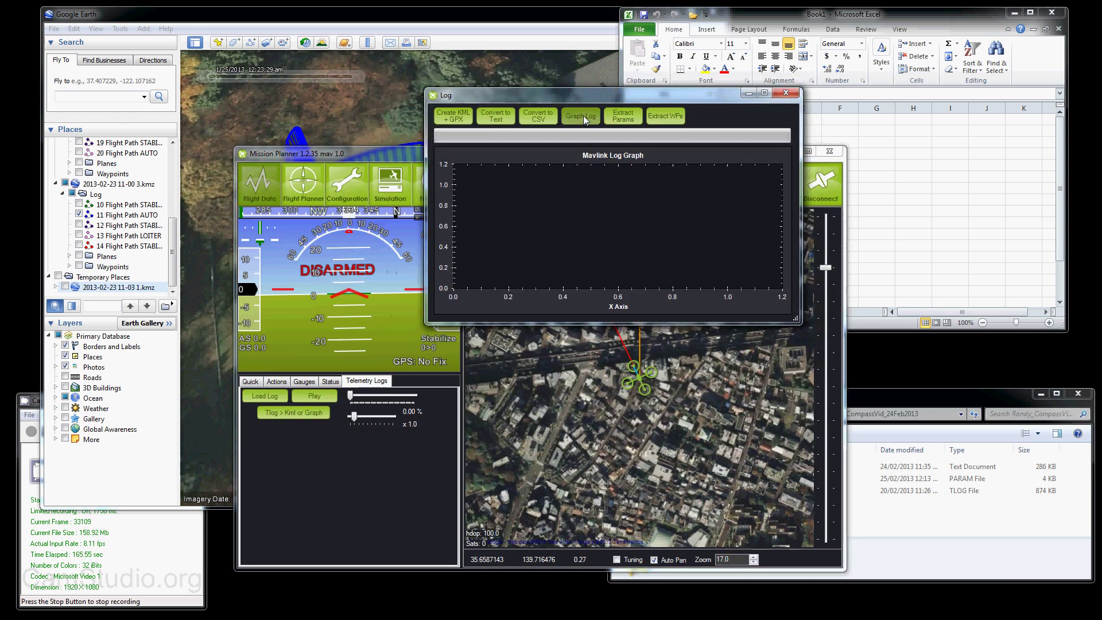
pyautogui.moveTo(568, 95); pyautogui.dragTo(252, 63)
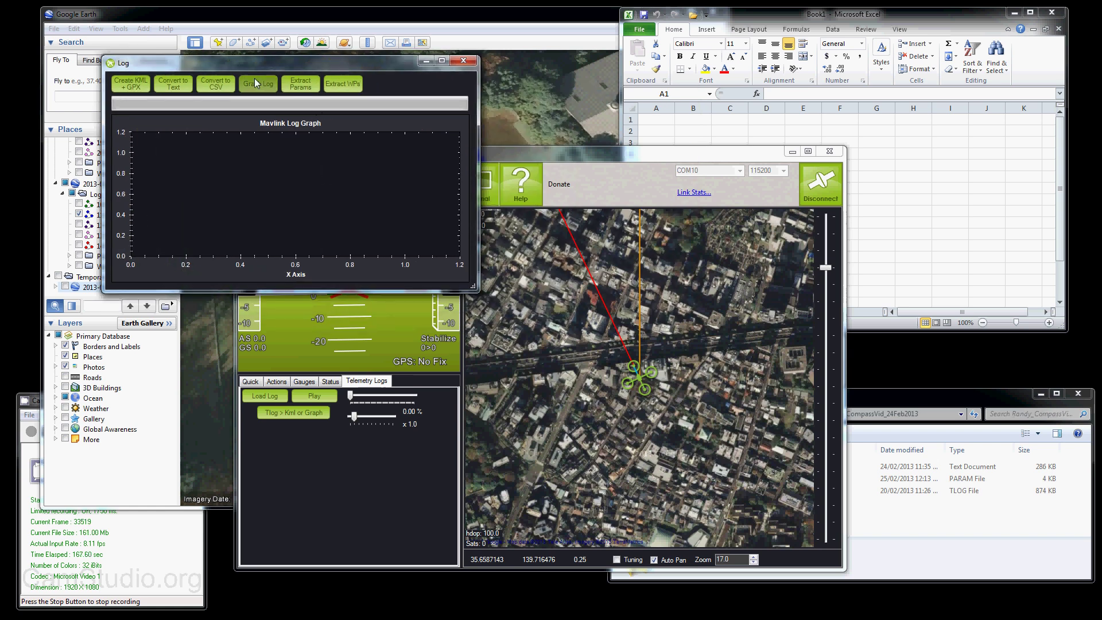
pyautogui.moveTo(372, 64); pyautogui.dragTo(723, 249)
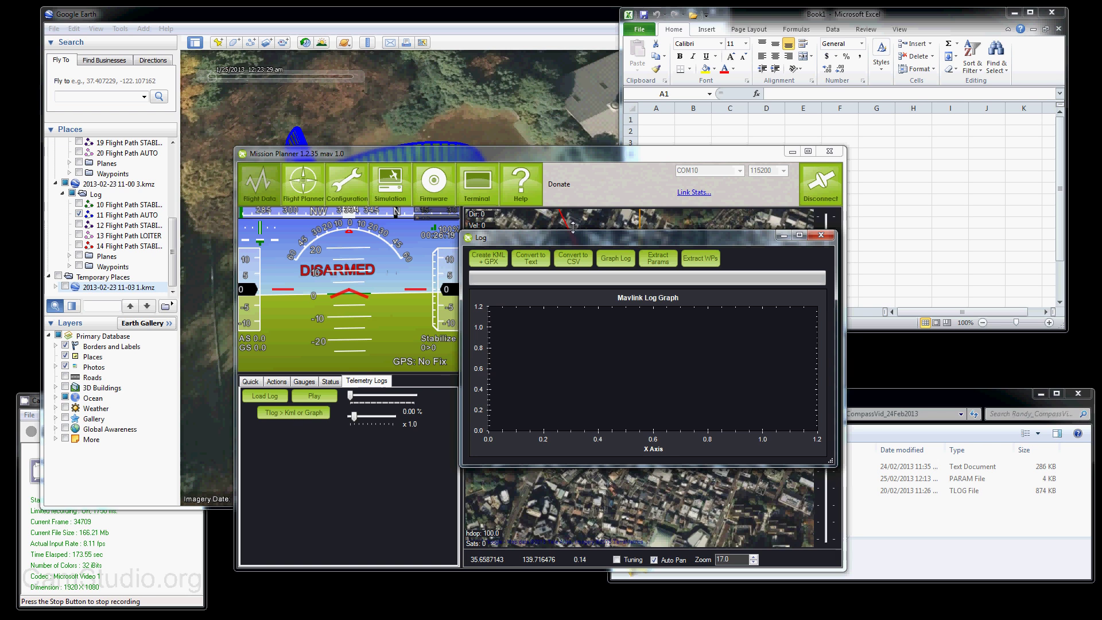
pyautogui.moveTo(573, 241); pyautogui.dragTo(161, 154)
pyautogui.click(209, 169)
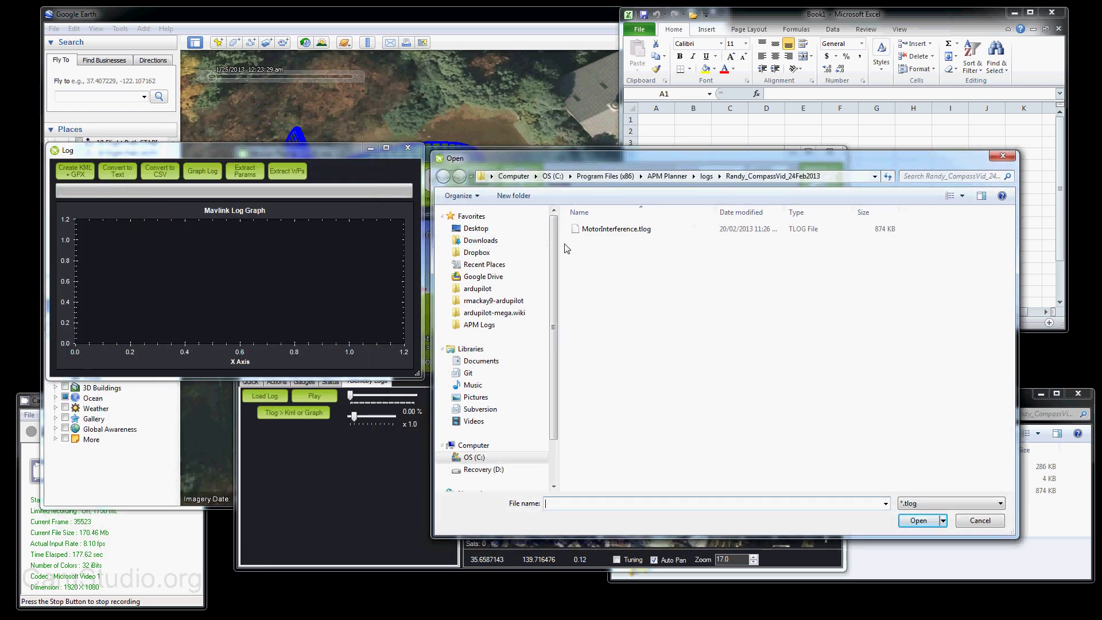
pyautogui.doubleClick(586, 229)
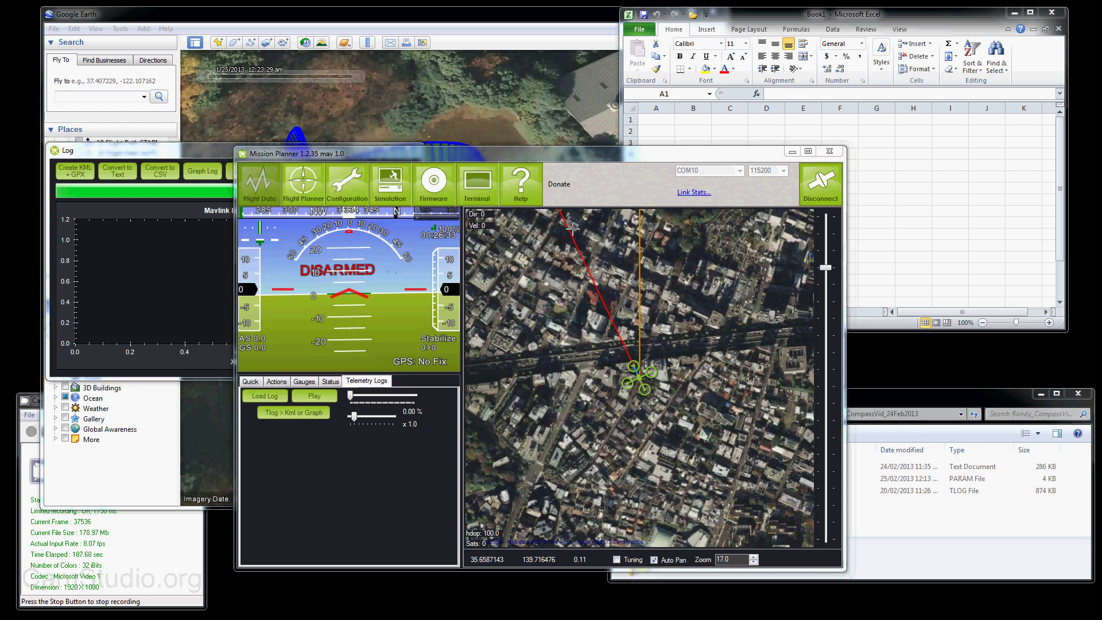
# - Plot compass mag_field against vfr_hud throttle and enlarge the log graph window
pyautogui.moveTo(582, 127); pyautogui.dragTo(985, 128)
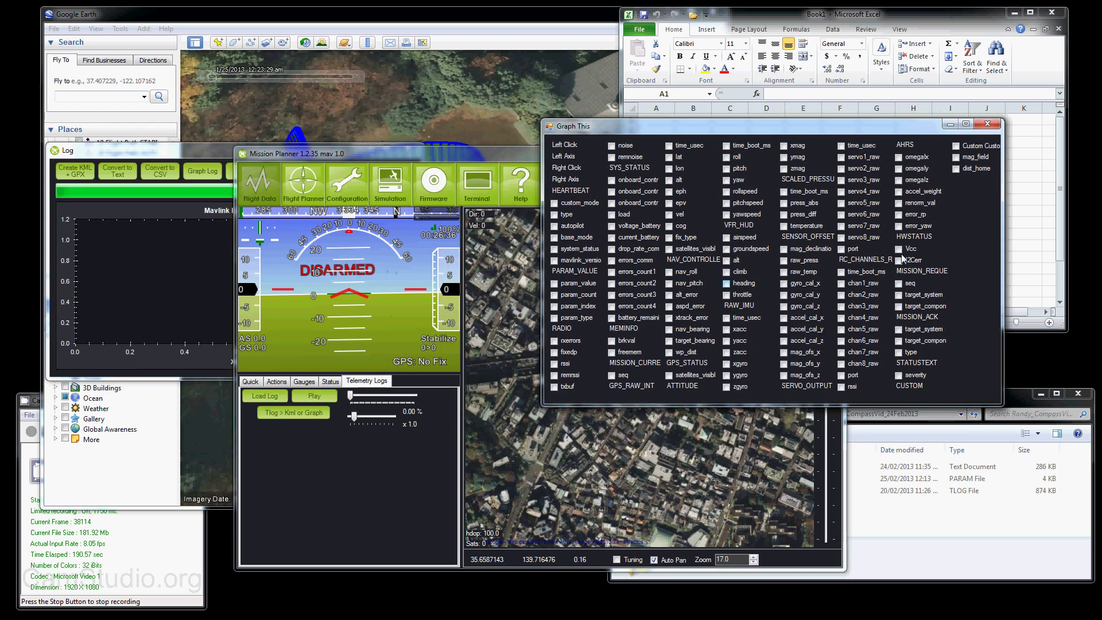
pyautogui.click(956, 158)
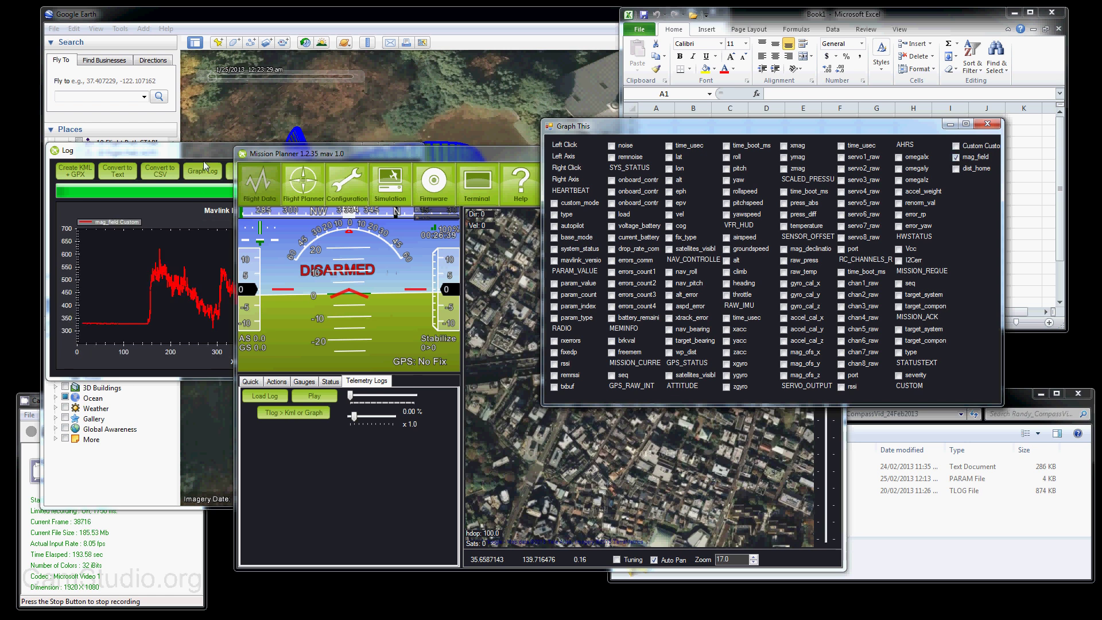
pyautogui.click(201, 153)
pyautogui.click(762, 143)
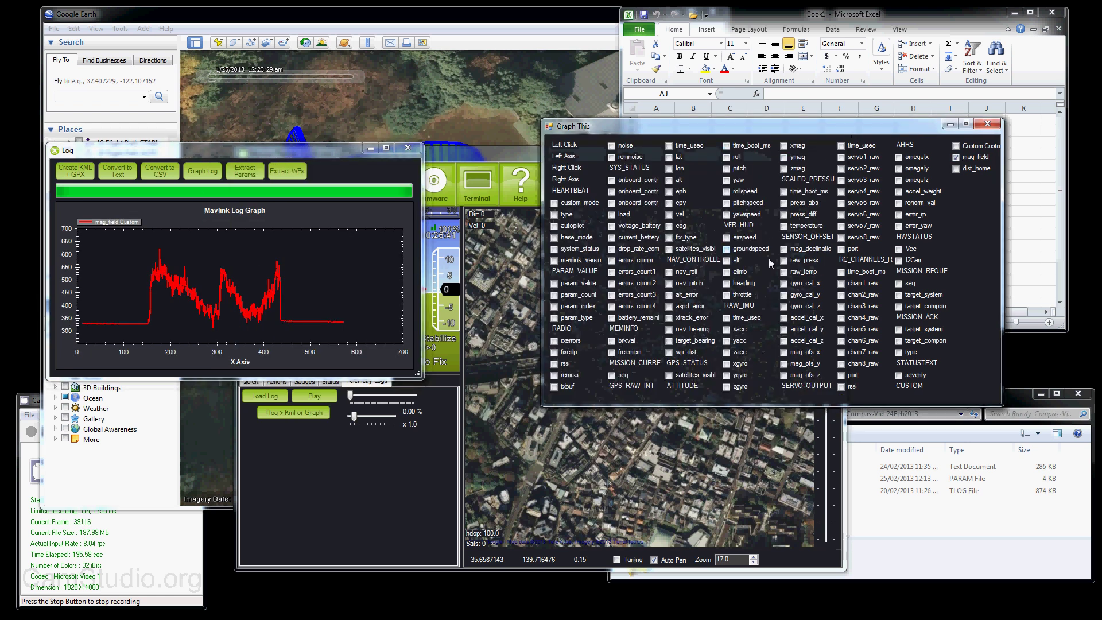
pyautogui.click(735, 296)
pyautogui.moveTo(418, 376); pyautogui.dragTo(548, 452)
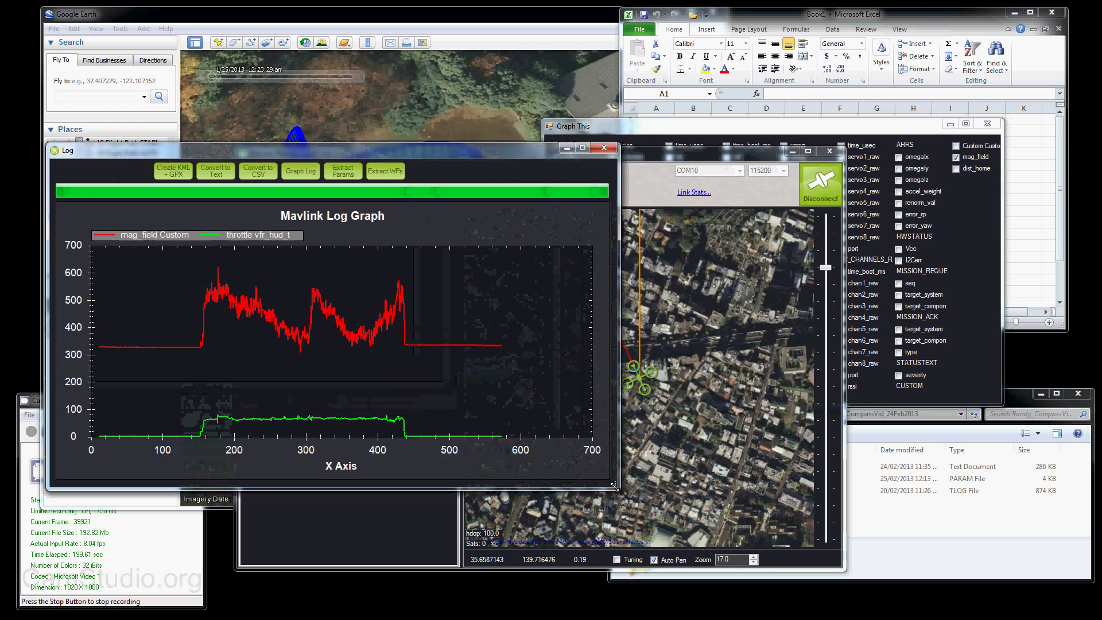
pyautogui.moveTo(613, 484); pyautogui.dragTo(614, 485)
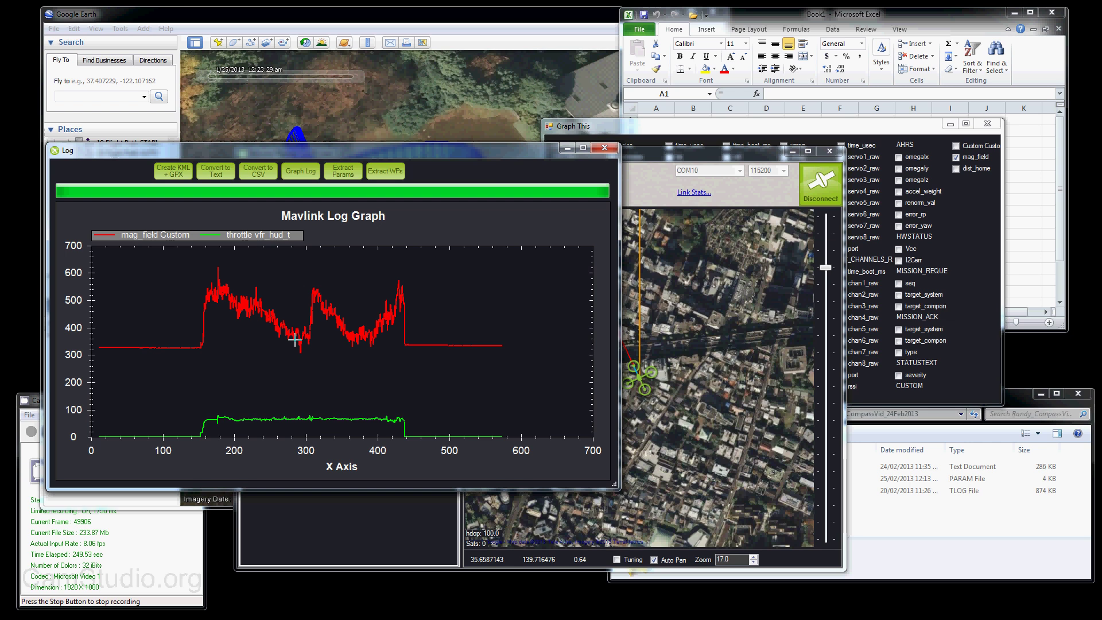
# - Remove mag_field and throttle from the log graph
pyautogui.click(765, 129)
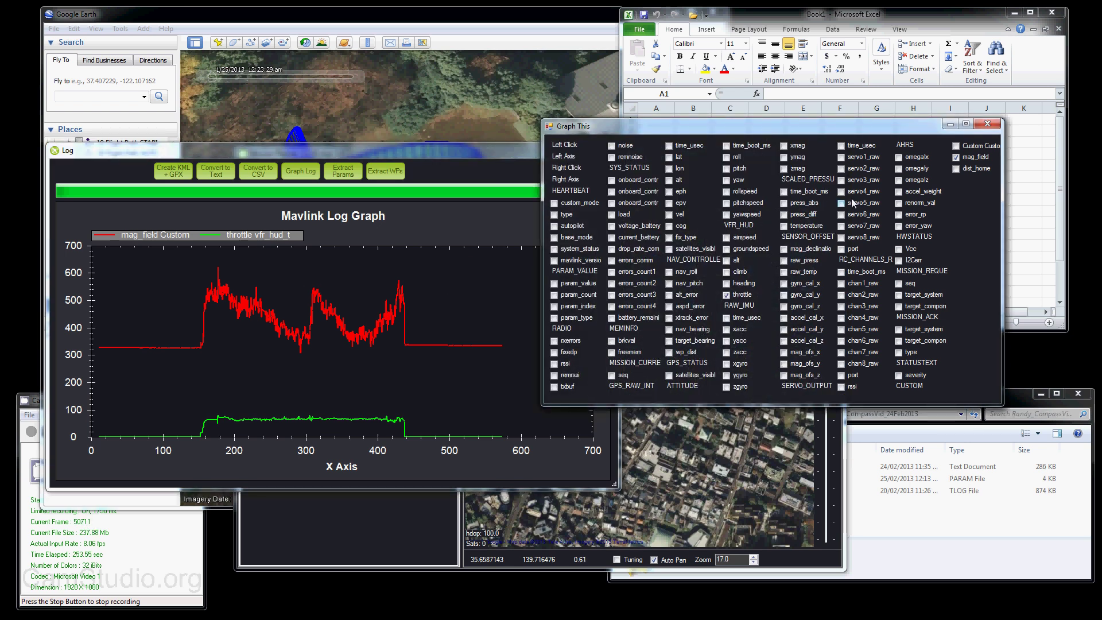
pyautogui.click(961, 162)
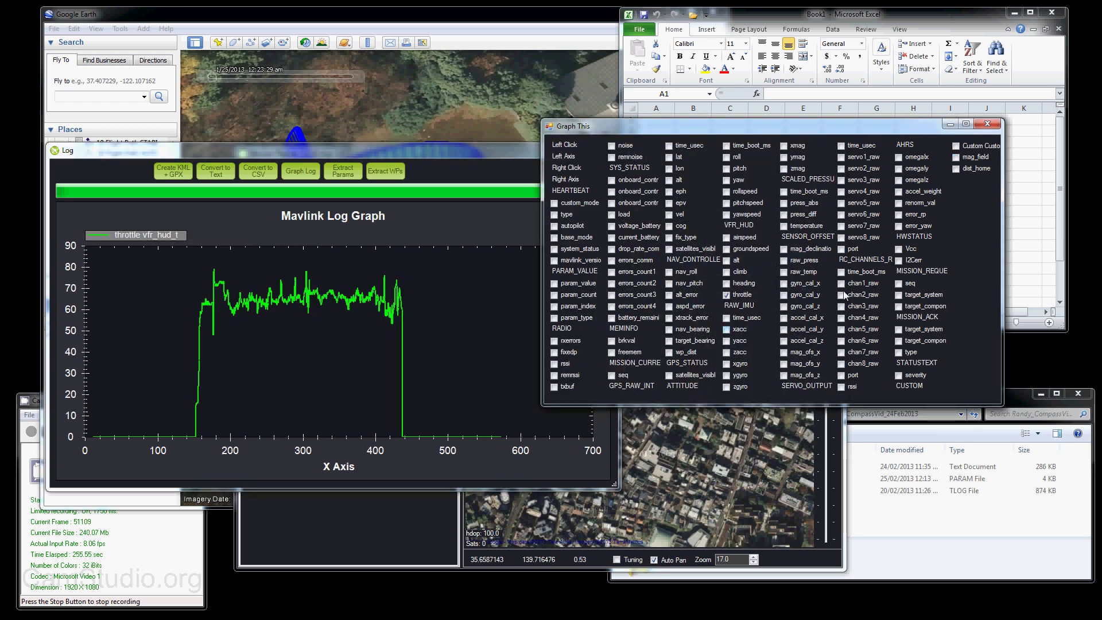
pyautogui.click(725, 295)
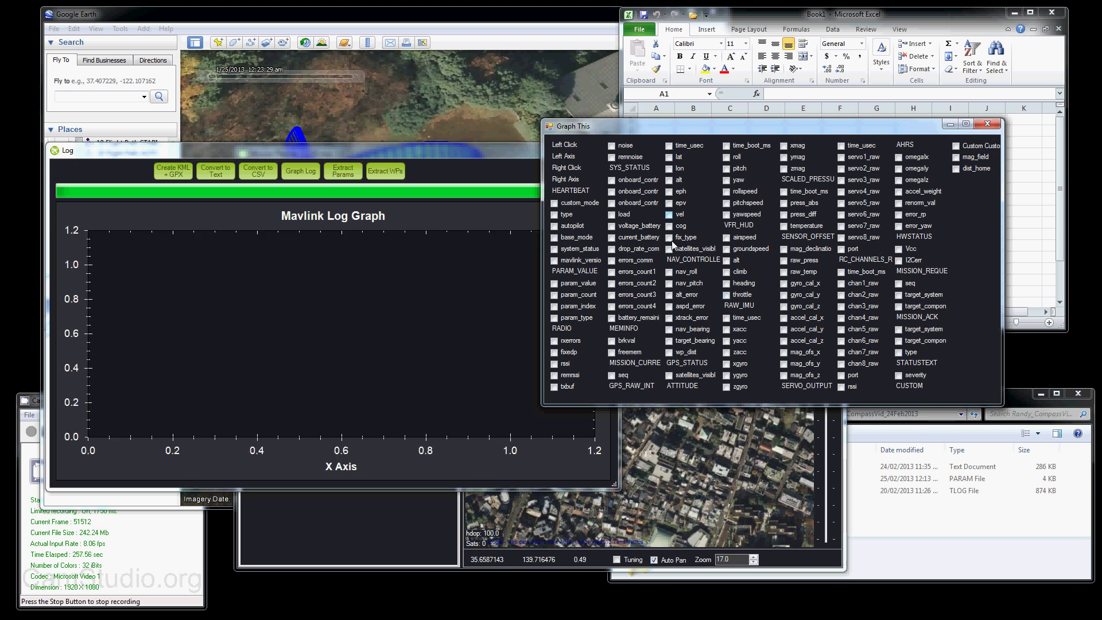
# - Plot mag_ofs_x, mag_ofs_y and mag_ofs_z as flat offset lines, then close the log graph
pyautogui.click(784, 352)
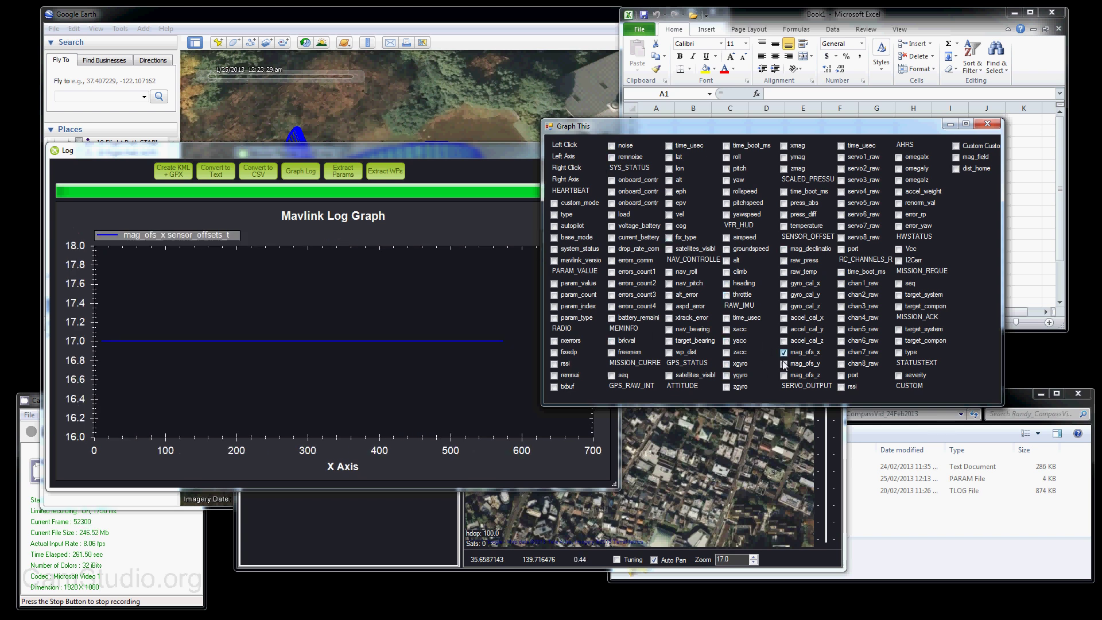
pyautogui.click(784, 364)
pyautogui.click(784, 375)
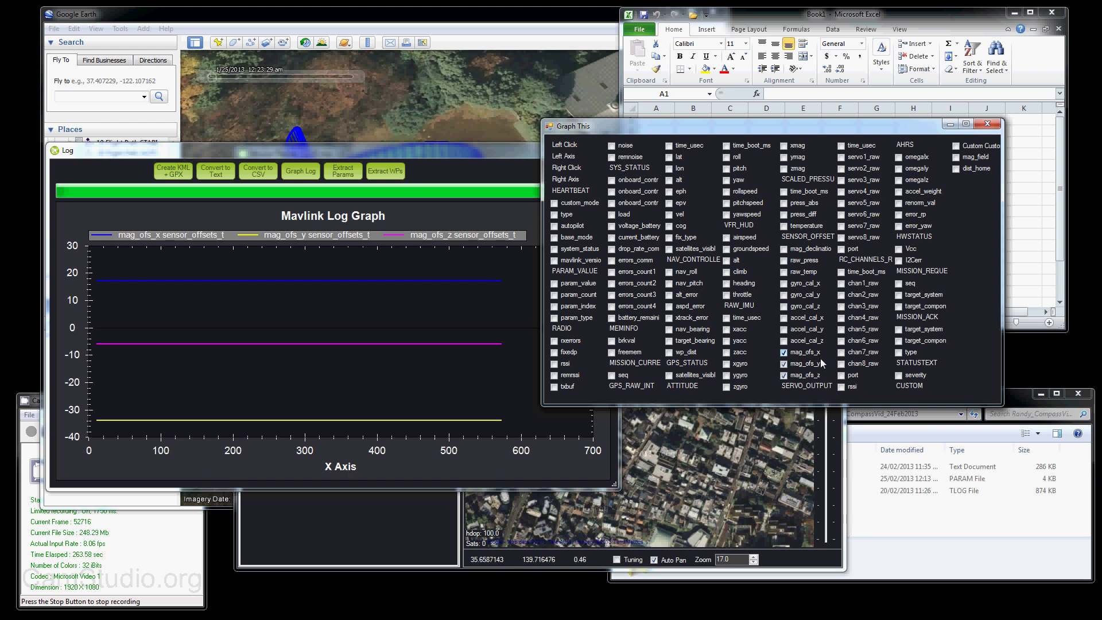
pyautogui.click(420, 159)
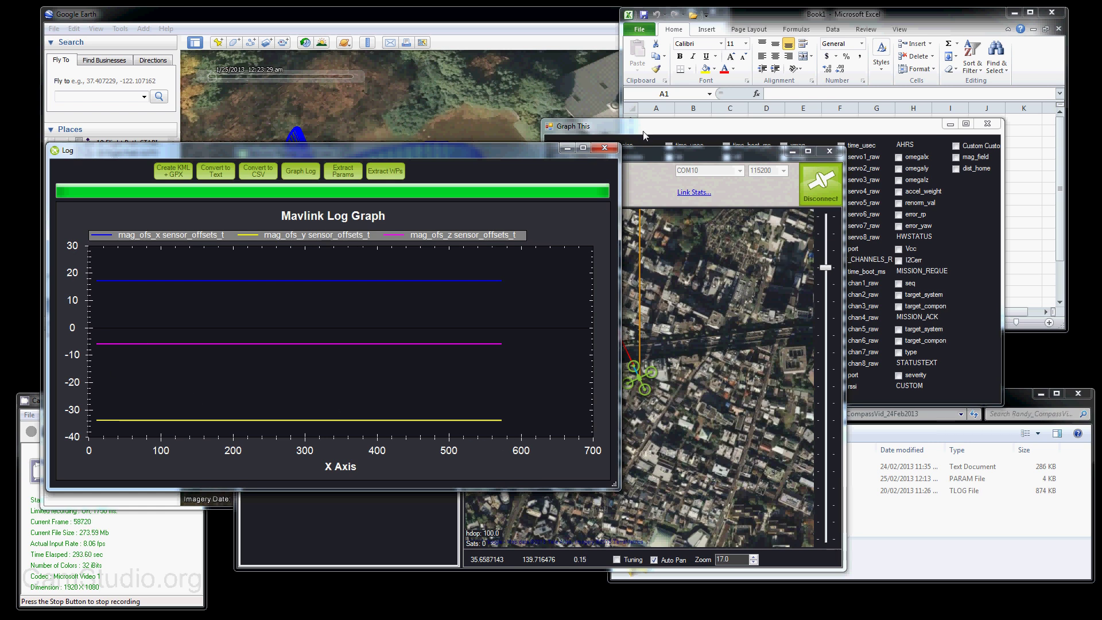
pyautogui.click(604, 149)
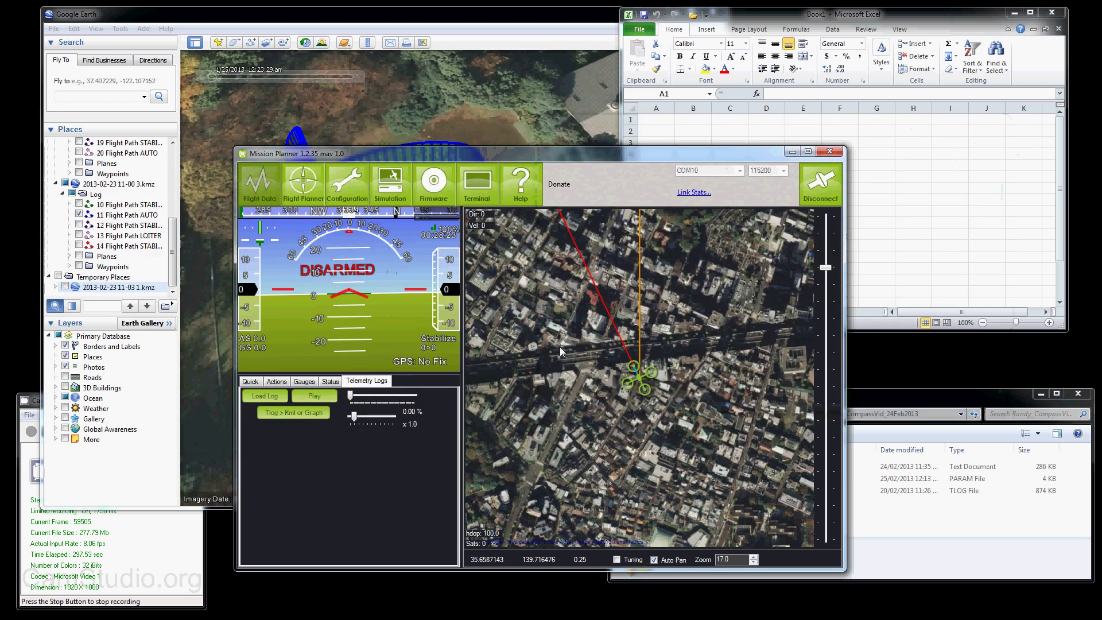